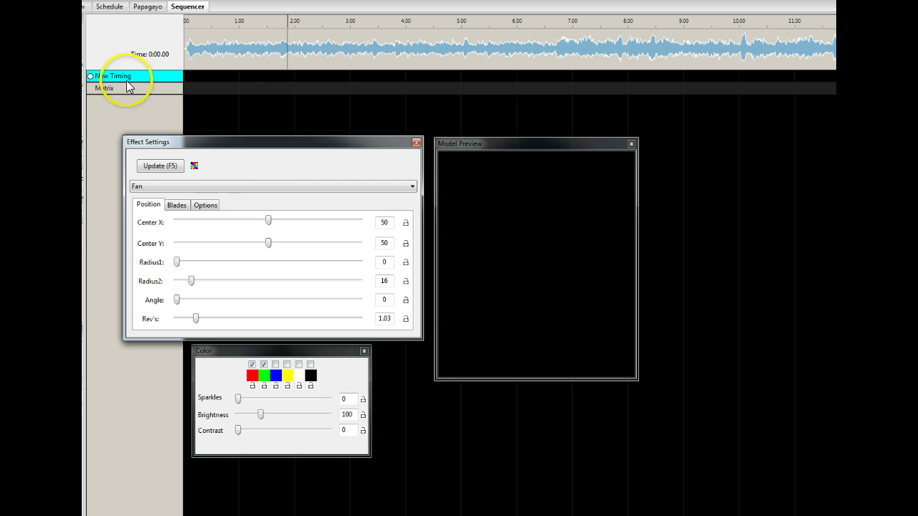
- Drop the red-green Fan effect onto the Matrix row and trim it to span about 1.00–4.00 seconds
drag(194, 167, 239, 92)
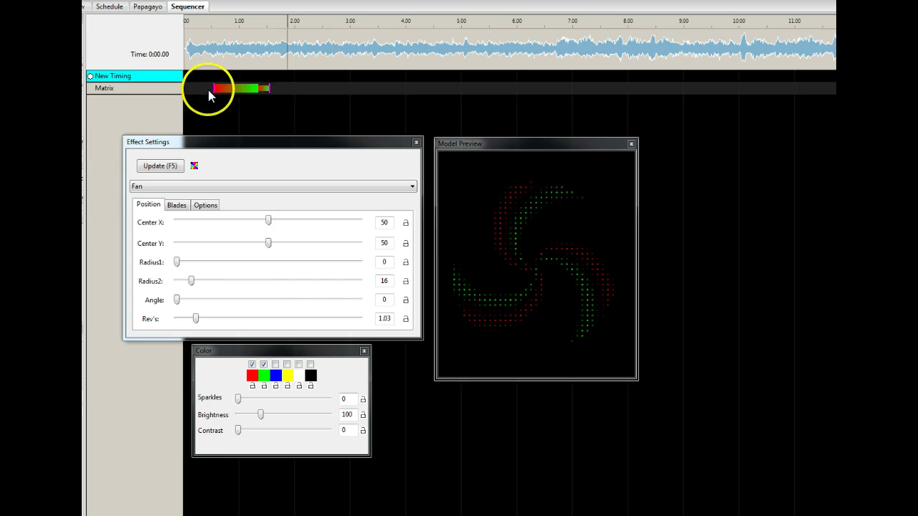
drag(211, 88, 406, 88)
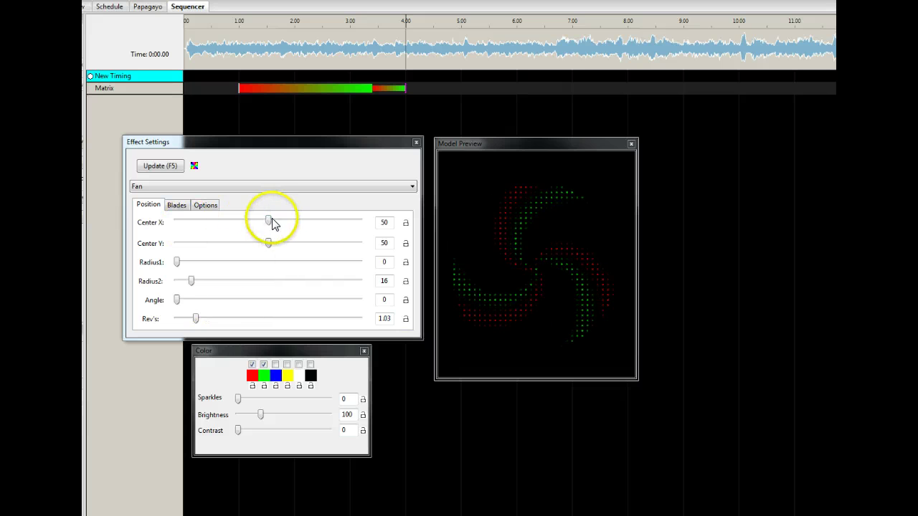
- Try various Center X and radius values, finishing at centre 50/50, Radius1 0 and Radius2 18
drag(269, 222, 267, 243)
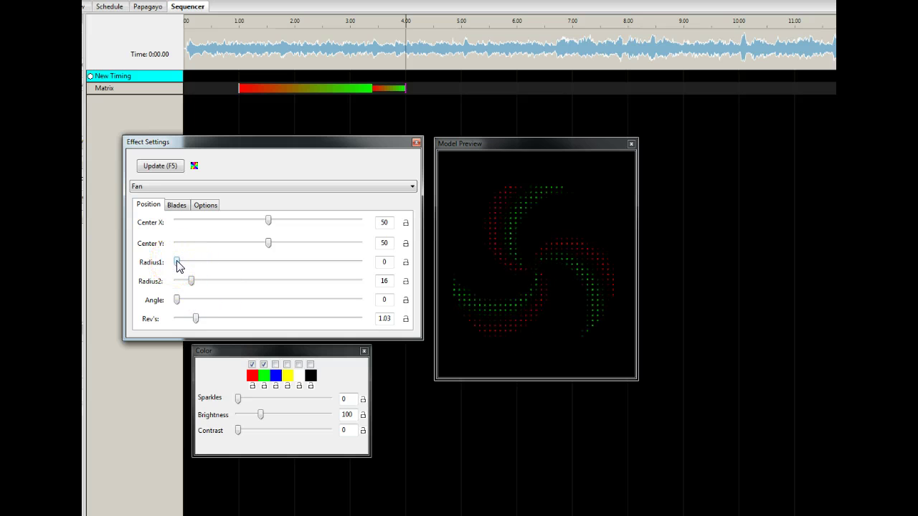
click(227, 266)
mouse_move(176, 262)
mouse_down()
mouse_move(214, 283)
mouse_move(179, 264)
mouse_up()
mouse_move(179, 263)
mouse_down()
mouse_move(220, 262)
mouse_move(208, 280)
mouse_move(199, 283)
mouse_move(217, 263)
mouse_move(180, 281)
mouse_move(206, 262)
mouse_move(192, 264)
mouse_up()
drag(182, 281, 193, 264)
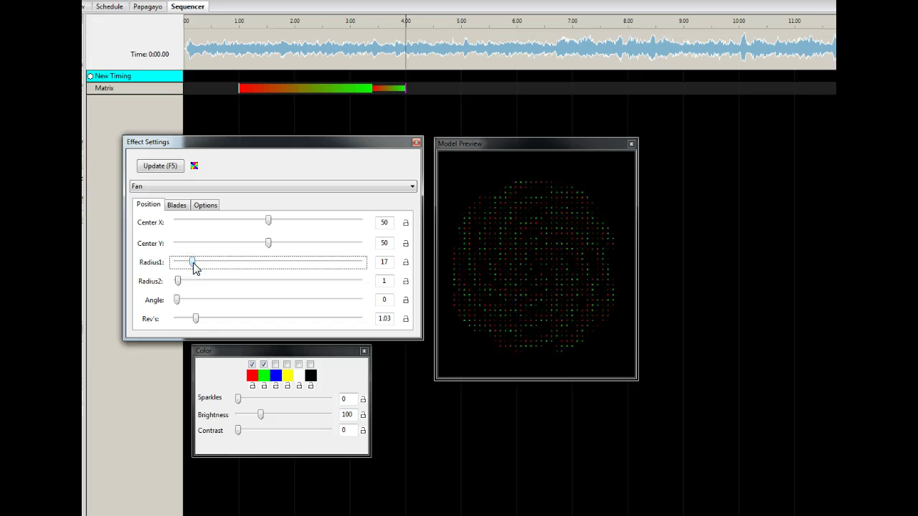
drag(193, 262, 192, 284)
click(176, 262)
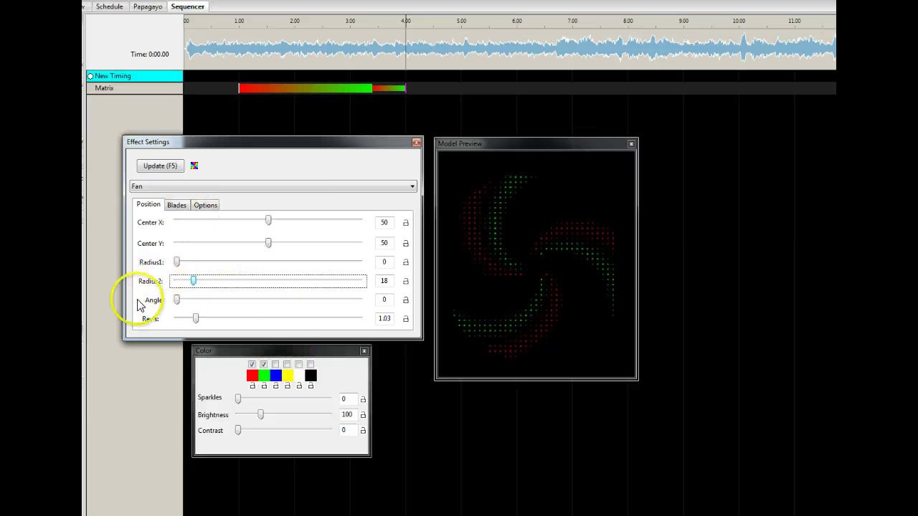
- Sweep the Rev's slider high and low, settling the fan at 0.42 revolutions
click(177, 301)
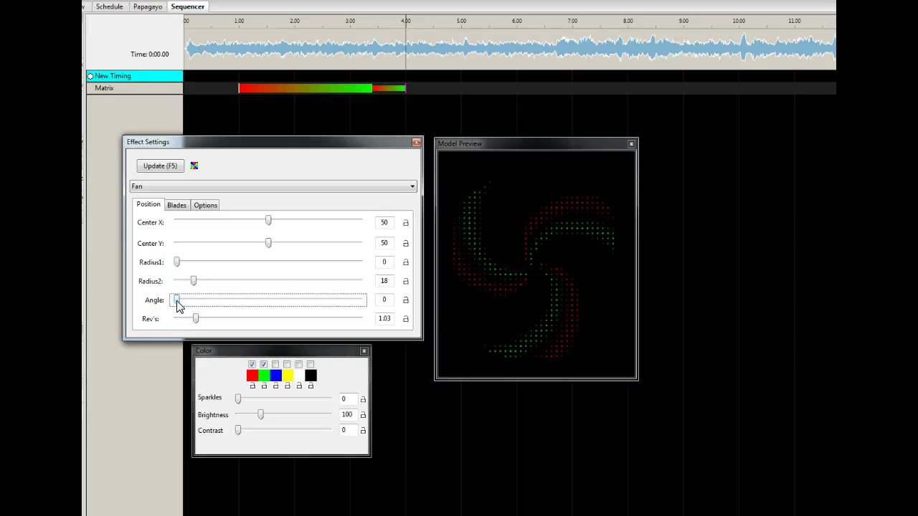
click(644, 286)
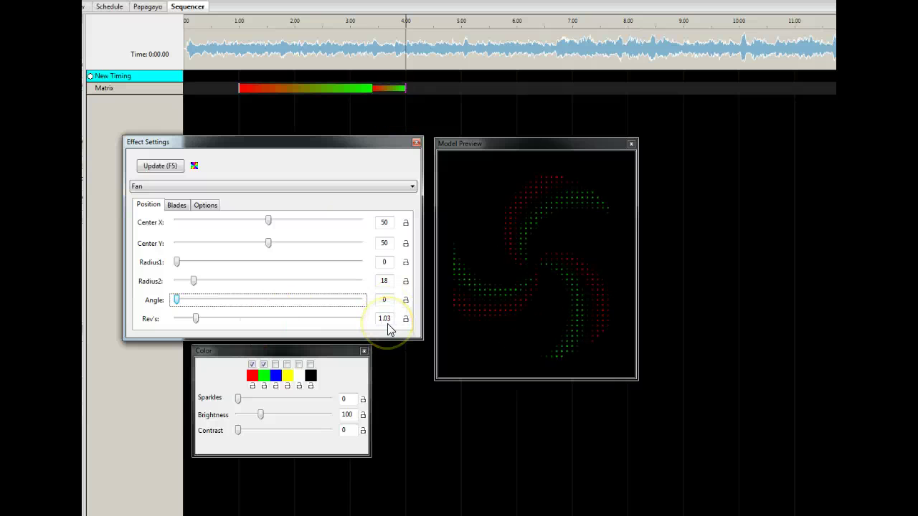
drag(196, 319, 380, 319)
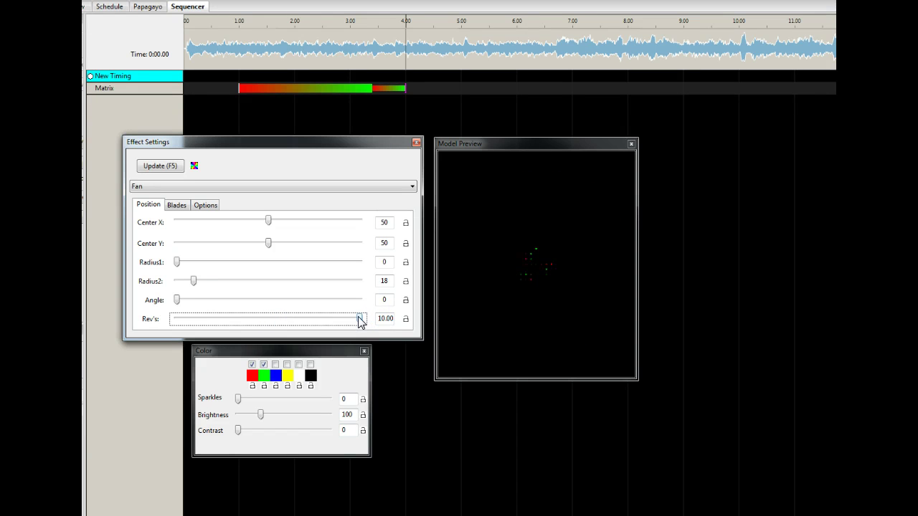
click(205, 86)
click(360, 319)
drag(363, 322, 177, 320)
drag(180, 322, 185, 322)
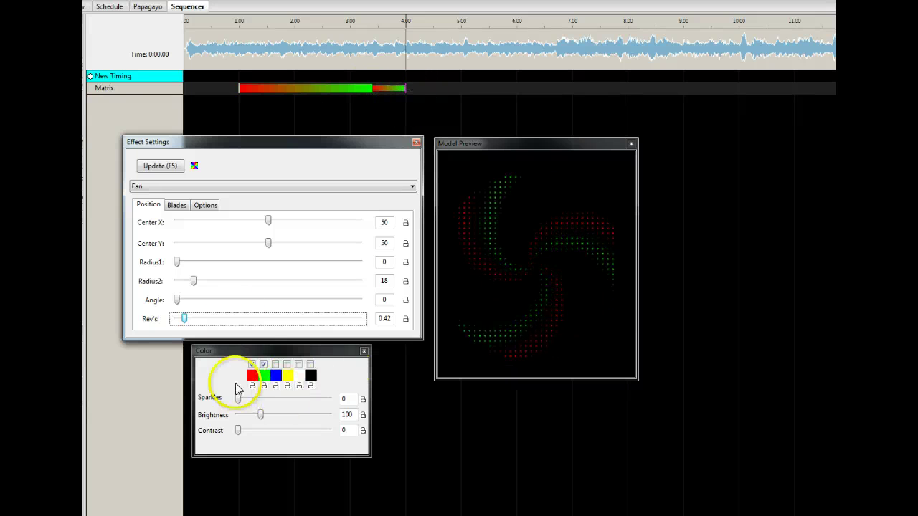
- In the Blades settings, keep 3 blades and widen the blade Width to 100
click(177, 206)
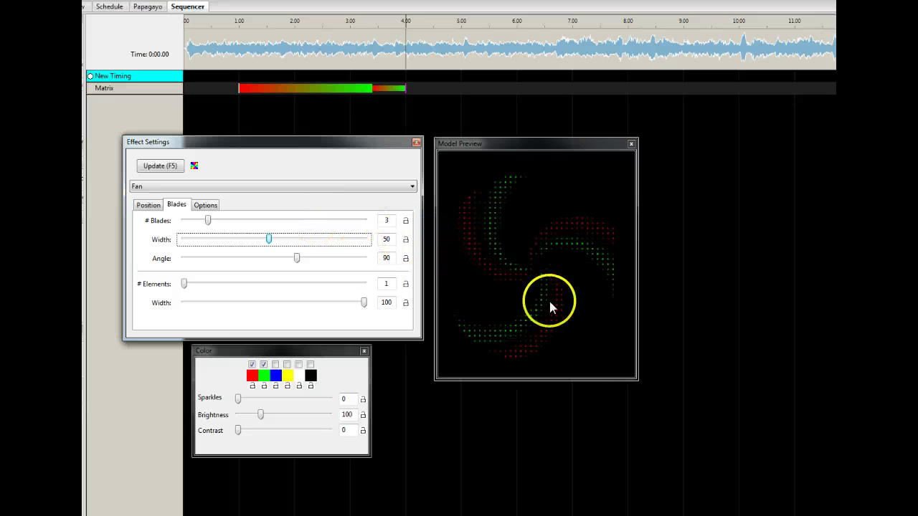
mouse_move(208, 220)
mouse_down()
mouse_move(181, 219)
mouse_move(364, 225)
mouse_move(207, 221)
mouse_up()
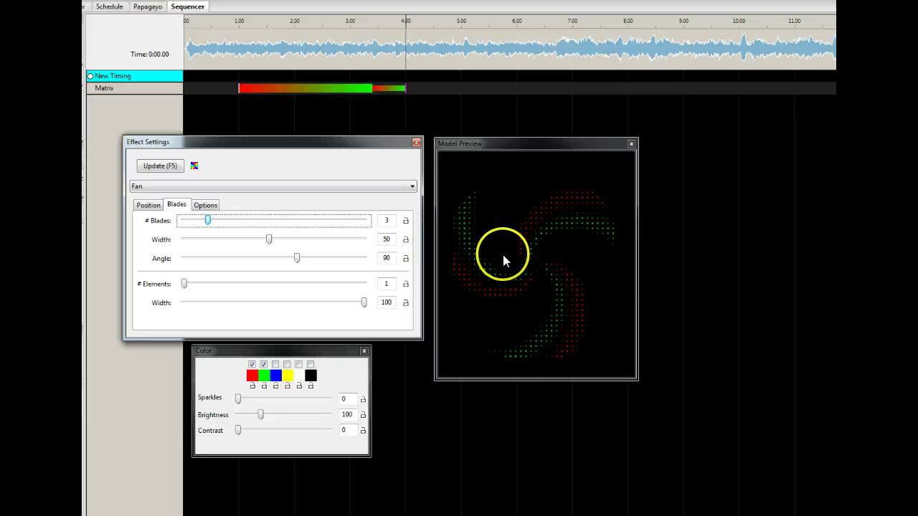
drag(267, 239, 356, 286)
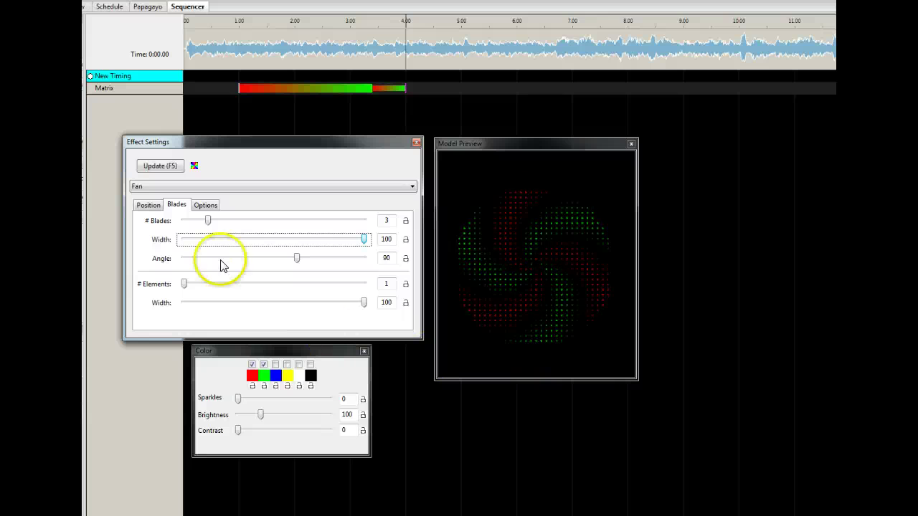
- Sweep the blade Angle from strongly negative to its maximum, leaving it at 98
click(297, 260)
click(606, 261)
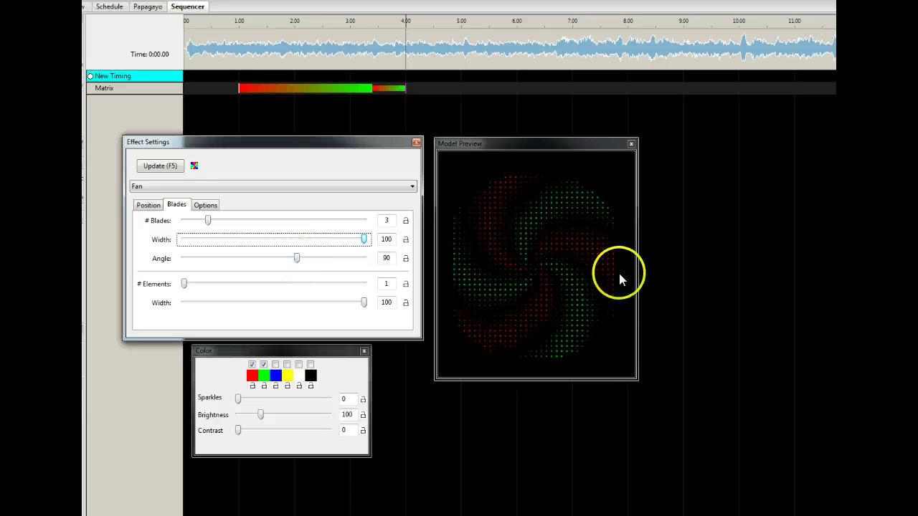
drag(297, 260, 256, 258)
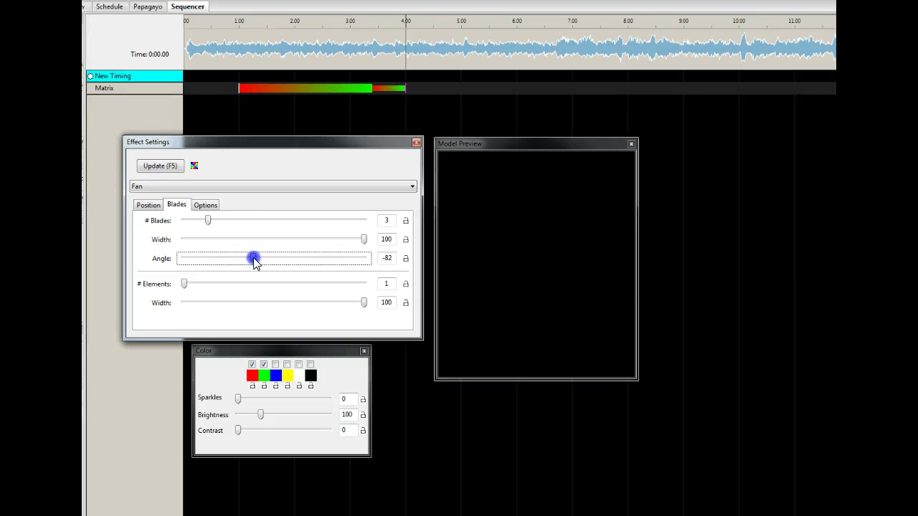
drag(252, 259, 180, 263)
drag(185, 261, 297, 260)
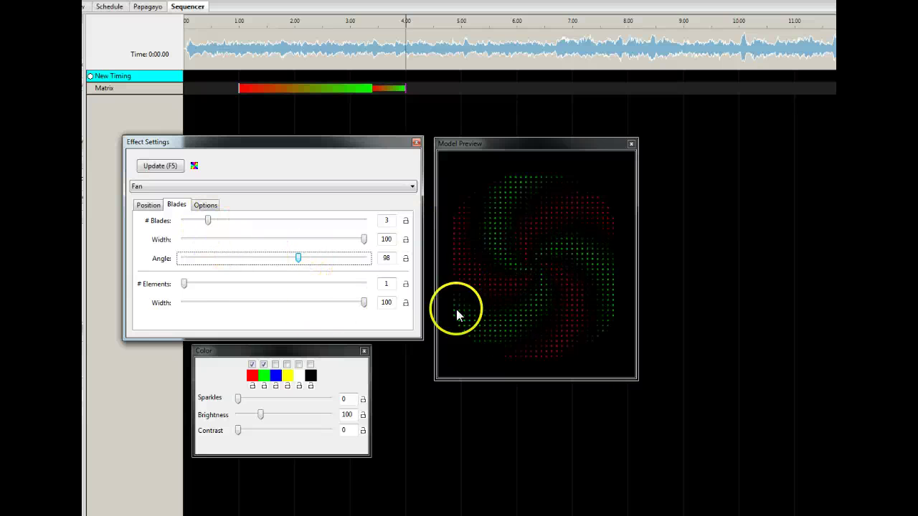
- Try splitting each fan blade into 2, then 4 elements
click(185, 284)
click(185, 285)
drag(186, 284, 227, 285)
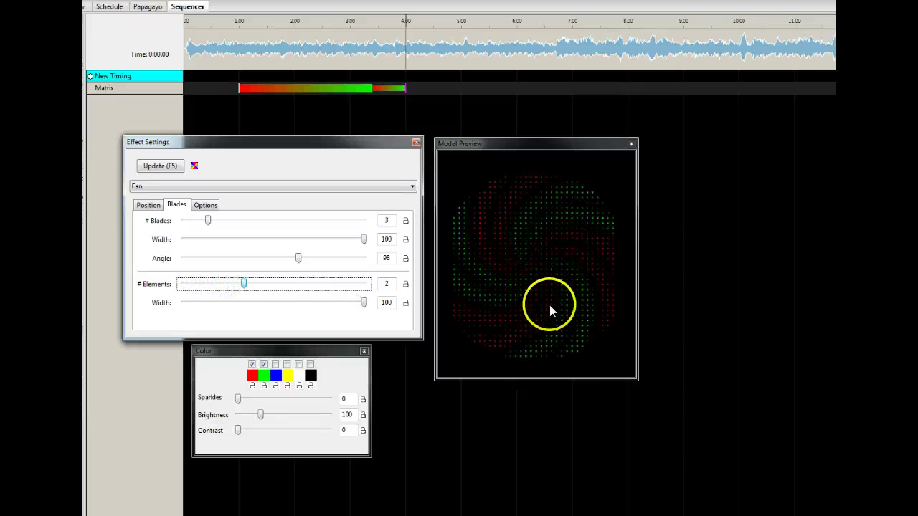
click(243, 284)
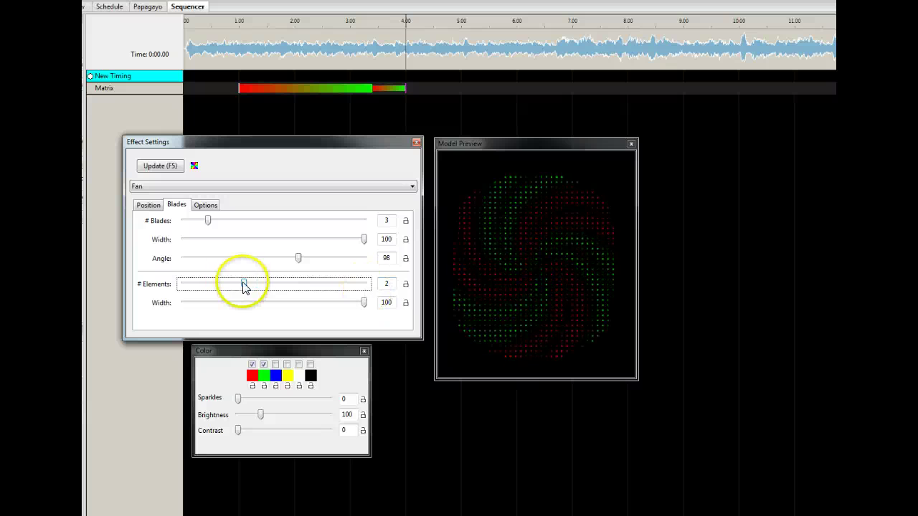
drag(243, 285, 360, 284)
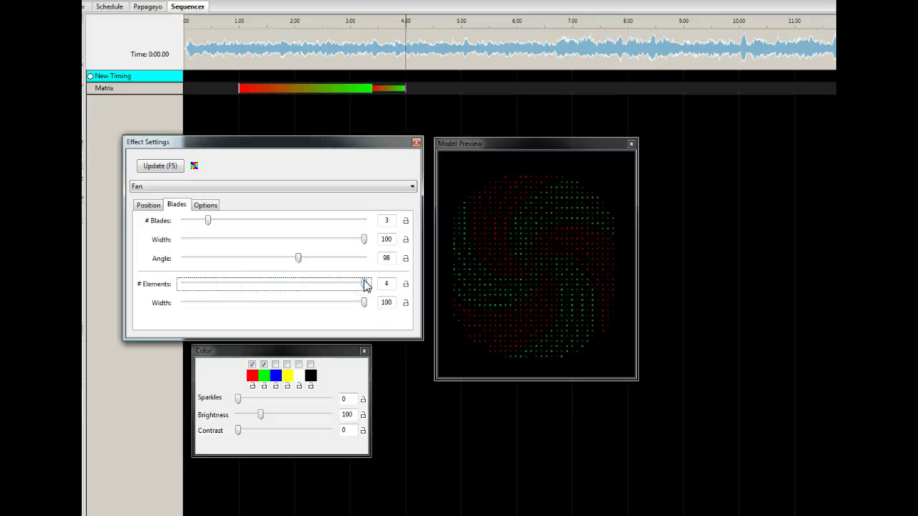
- Settle on 2 elements per blade at width 100 and bring up the Options settings
drag(531, 212, 528, 254)
mouse_move(481, 238)
mouse_down()
mouse_move(536, 194)
mouse_move(563, 245)
mouse_up()
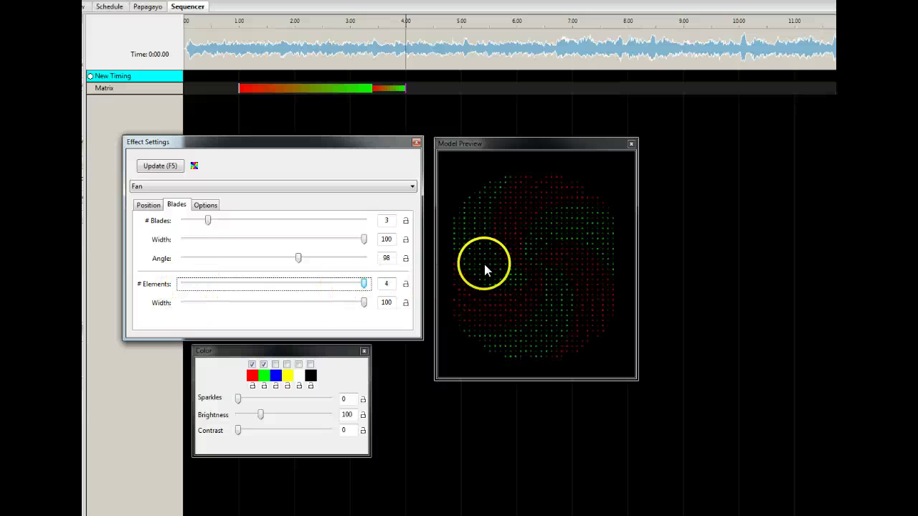
drag(365, 287, 255, 285)
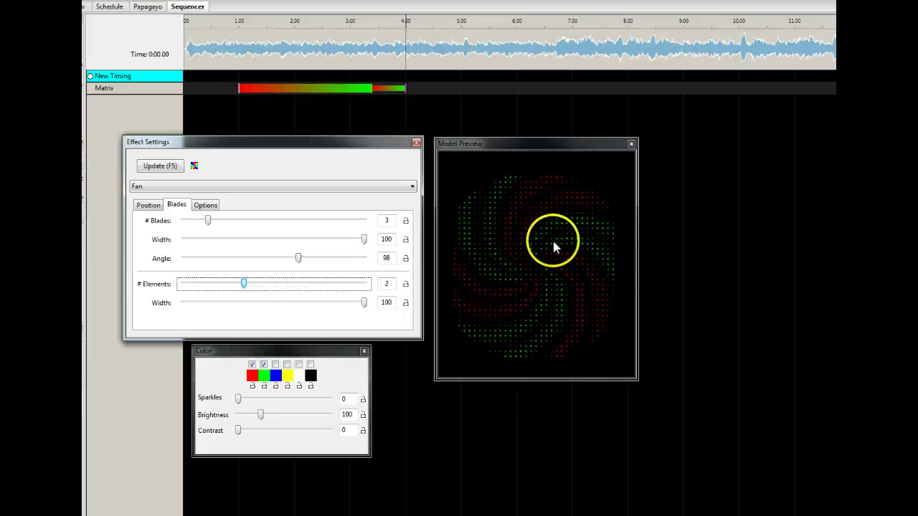
mouse_move(364, 303)
mouse_down()
mouse_move(176, 302)
mouse_move(369, 304)
mouse_move(362, 307)
mouse_up()
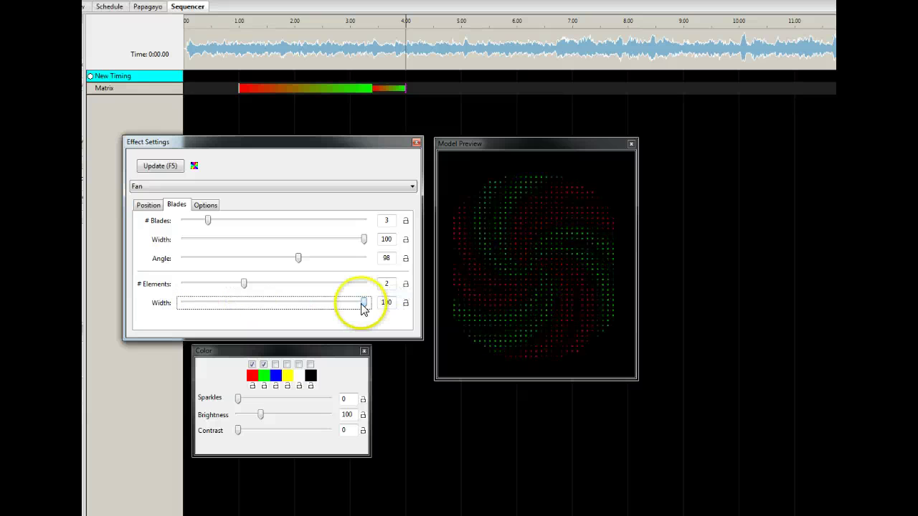
click(205, 206)
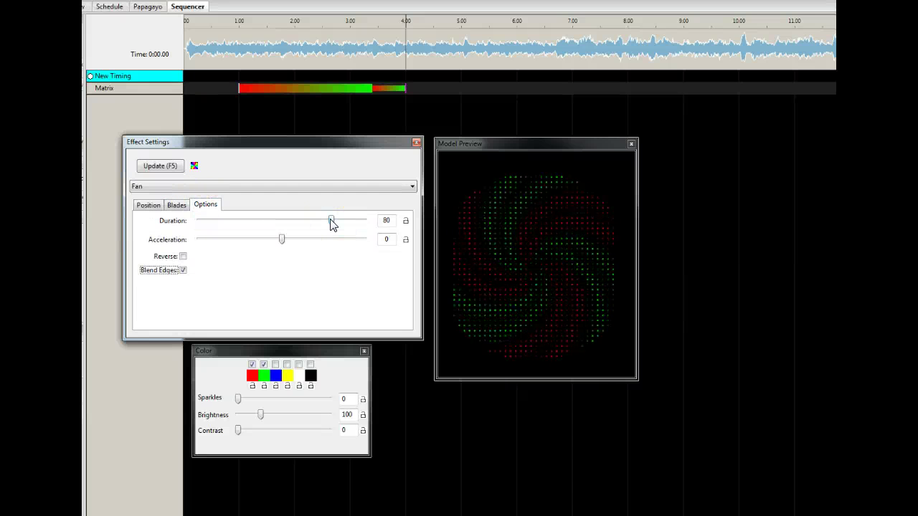
- Move the Duration slider through its range and leave it at 50, Acceleration staying 0
click(558, 285)
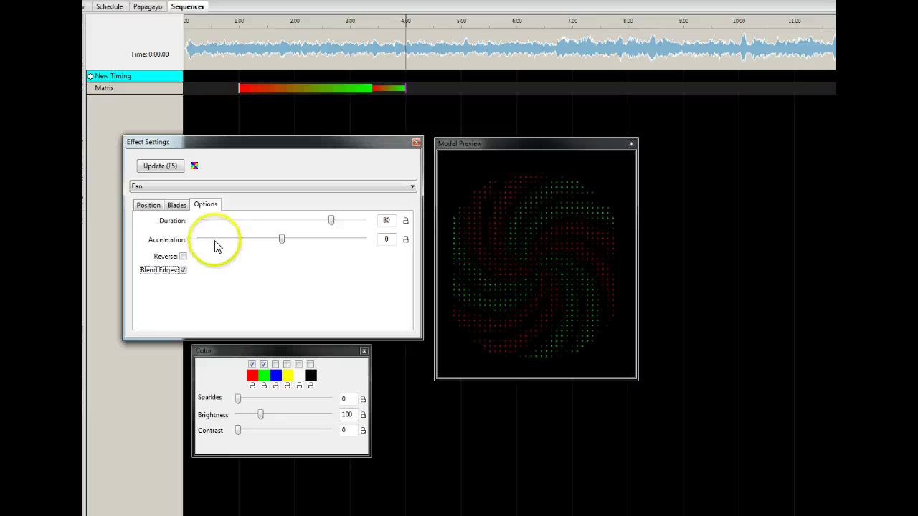
drag(332, 221, 205, 224)
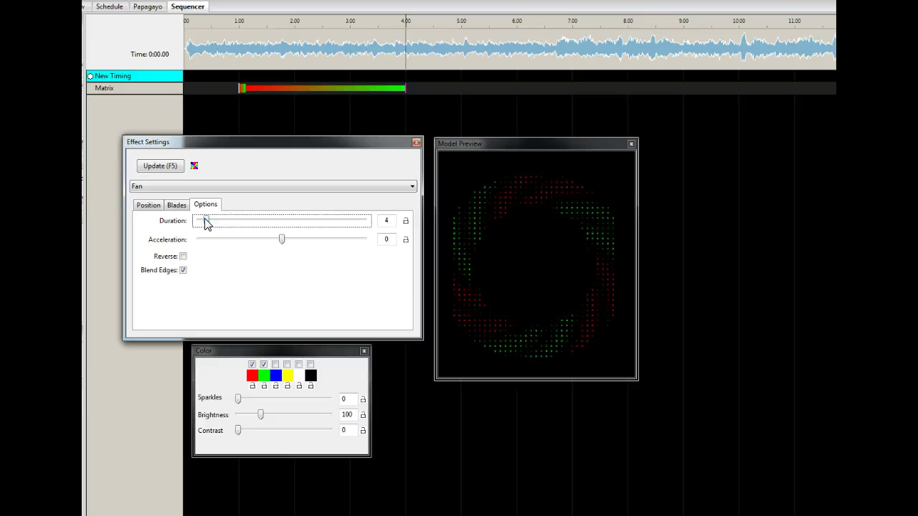
drag(205, 223, 365, 225)
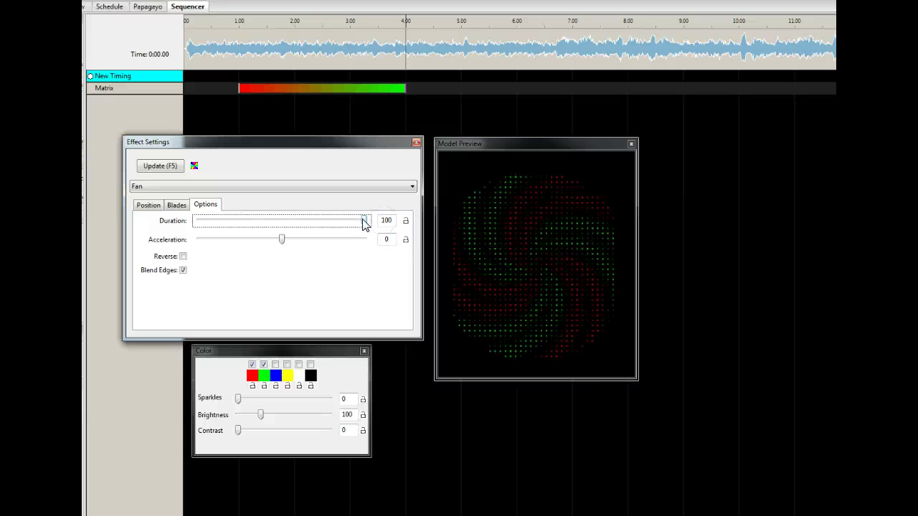
drag(364, 224, 282, 224)
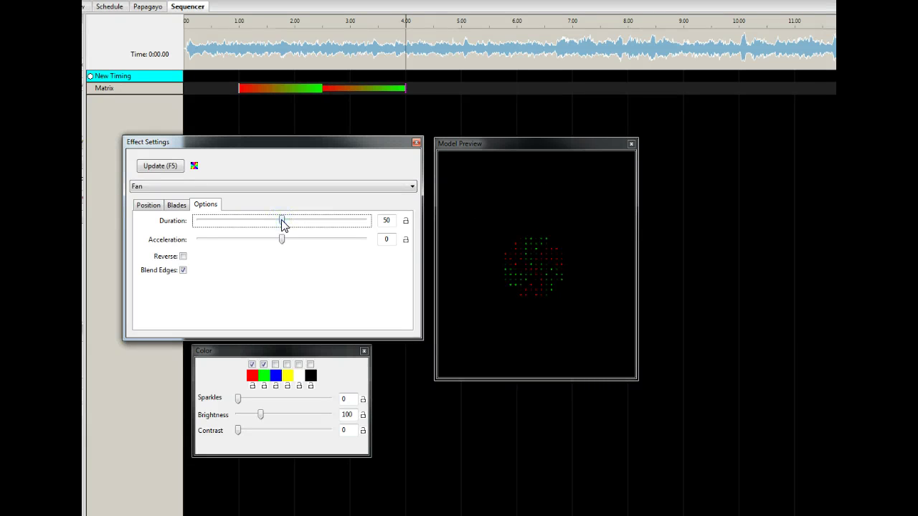
click(489, 269)
mouse_move(487, 267)
mouse_down()
mouse_move(264, 244)
mouse_move(283, 220)
mouse_move(532, 227)
mouse_up()
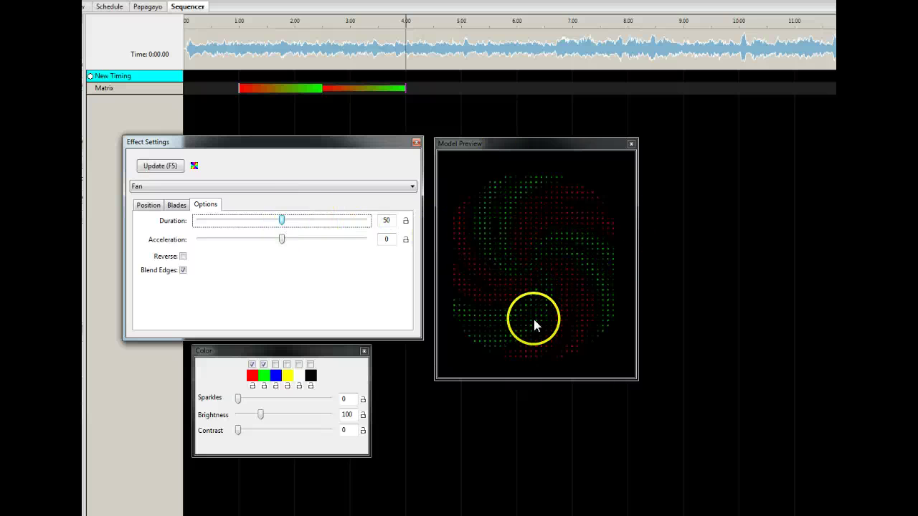
drag(282, 239, 333, 241)
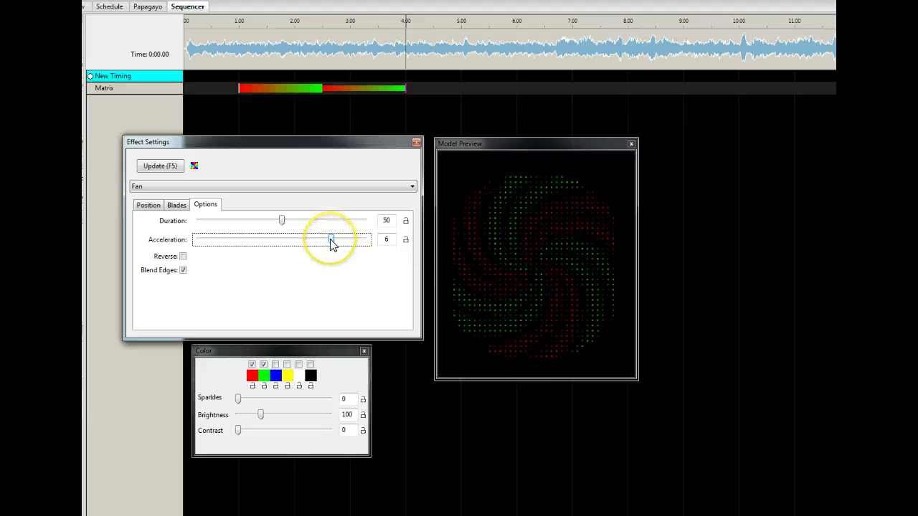
drag(332, 240, 281, 239)
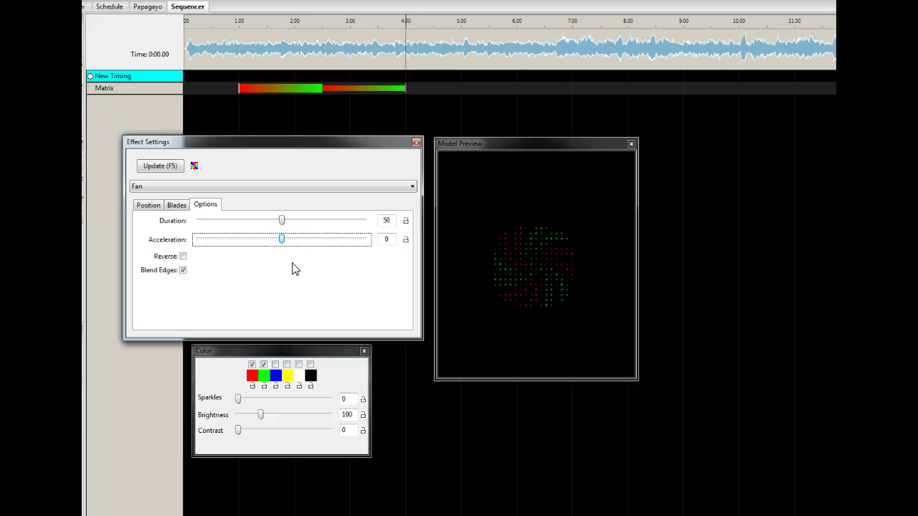
click(184, 257)
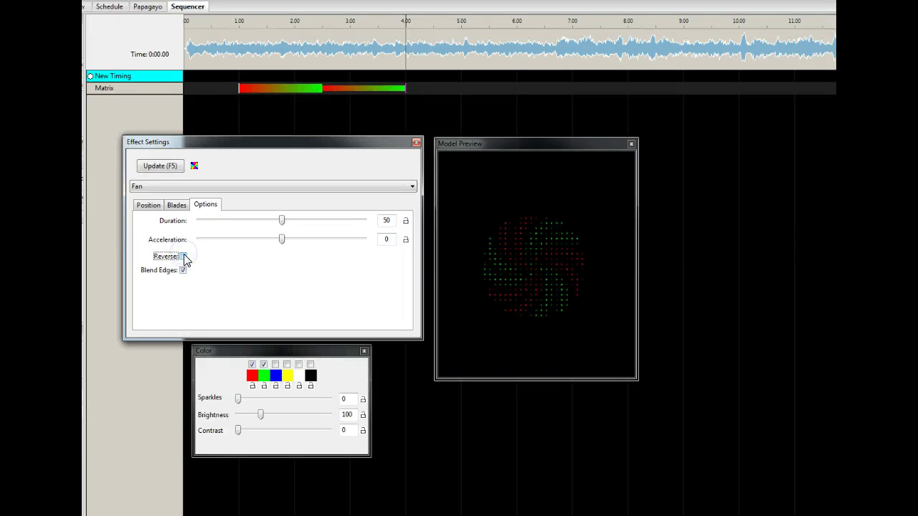
- Turn Reverse off, keep Blend Edges on, and raise the Duration from 50 to 80
click(184, 258)
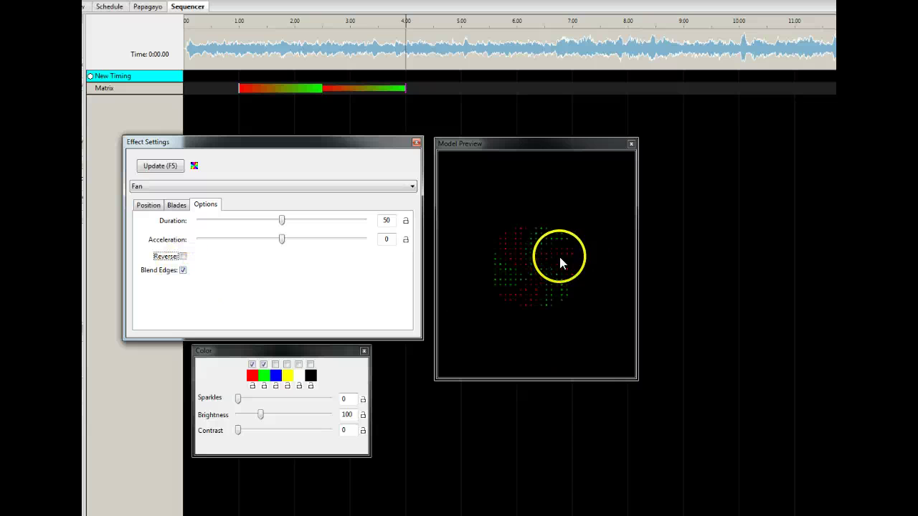
click(183, 270)
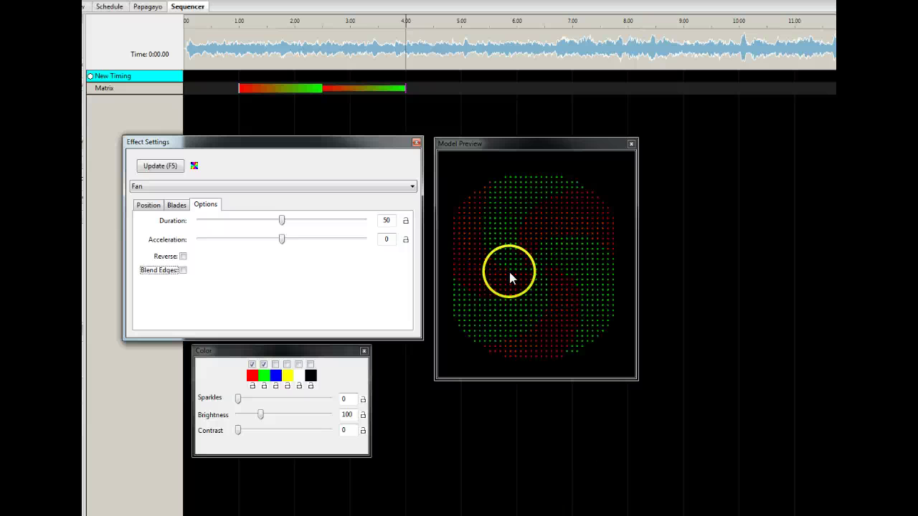
click(183, 270)
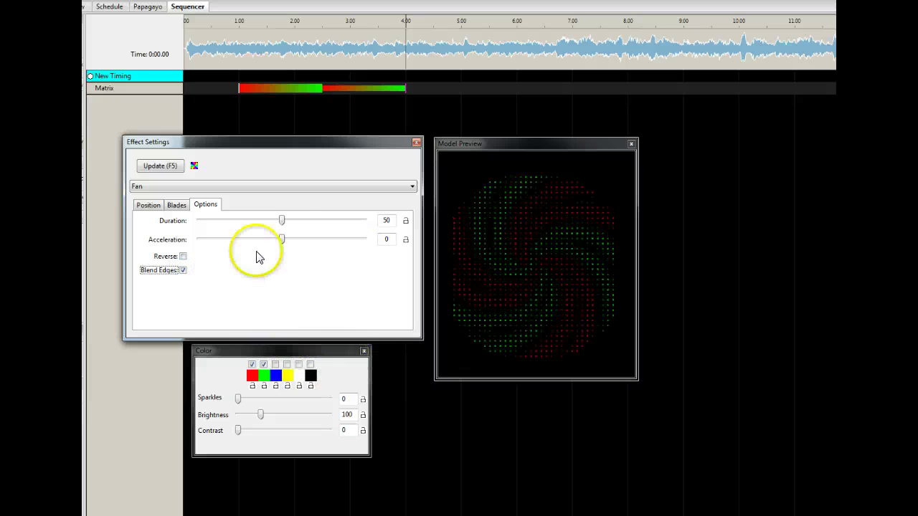
drag(281, 221, 332, 221)
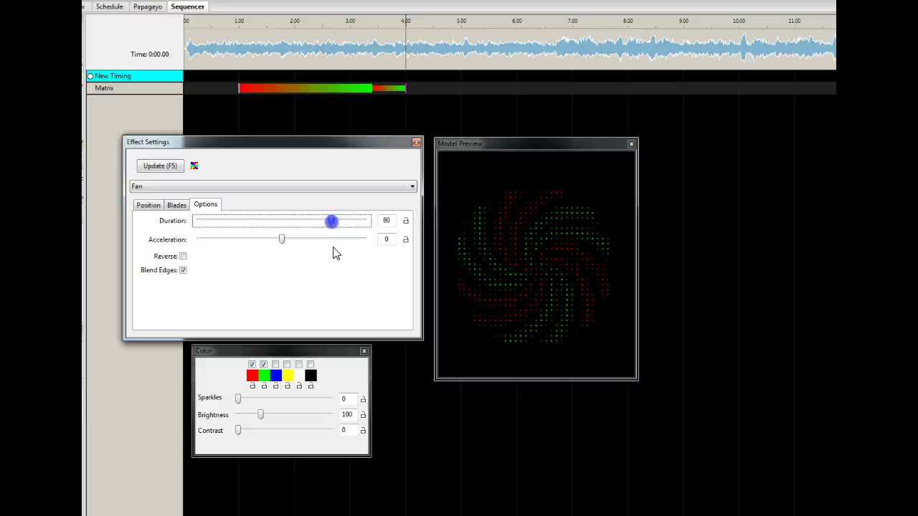
- Add blue to the red and green colours and drop the fan to 1 element per blade
click(275, 366)
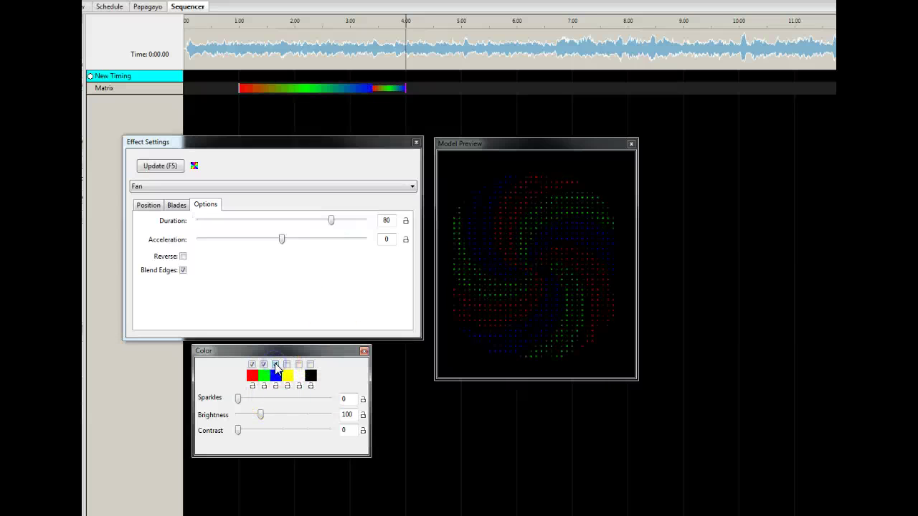
click(176, 205)
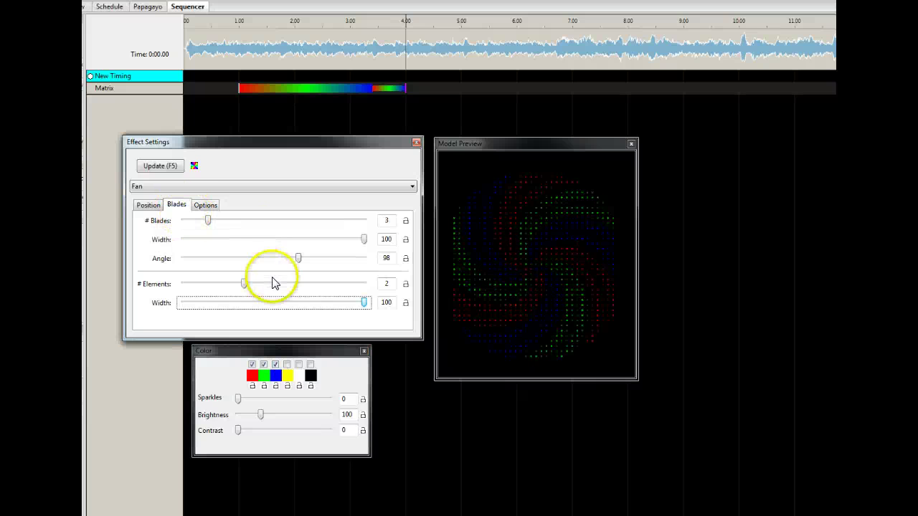
drag(244, 284, 176, 284)
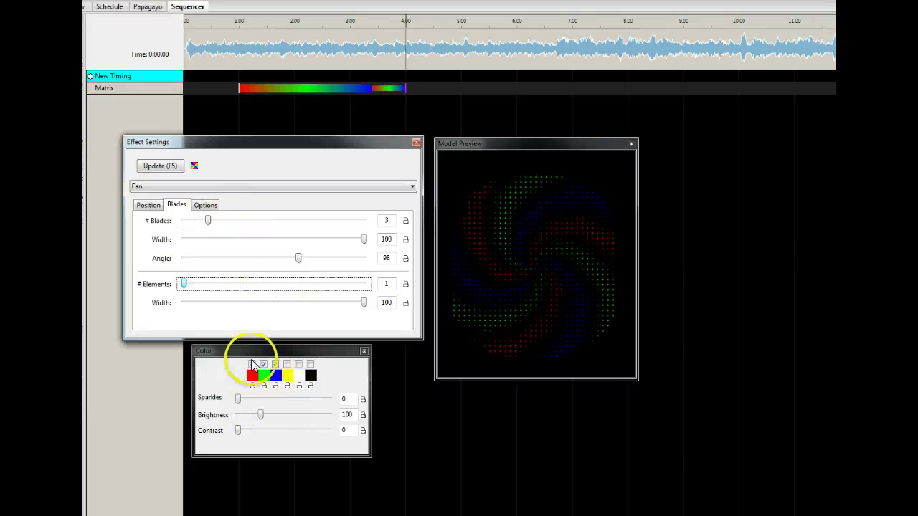
- Briefly try yellow and white colours, then remove them again
click(286, 365)
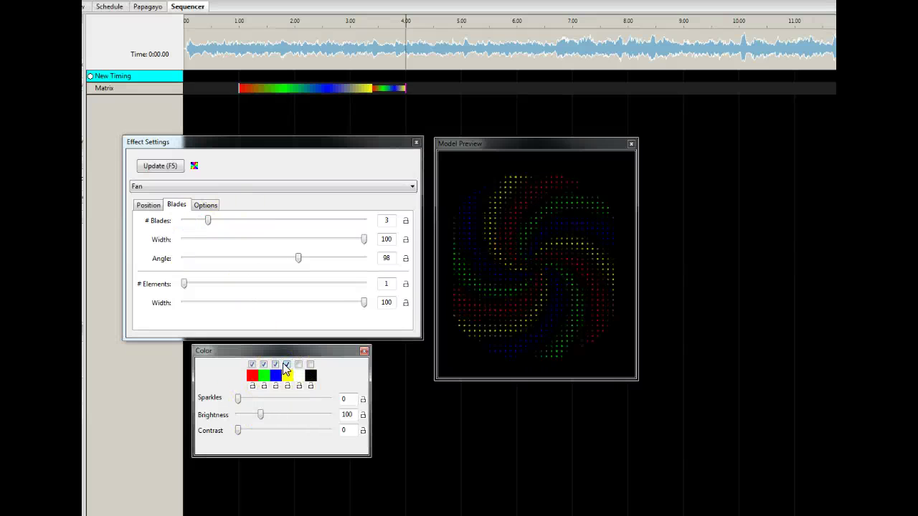
click(299, 364)
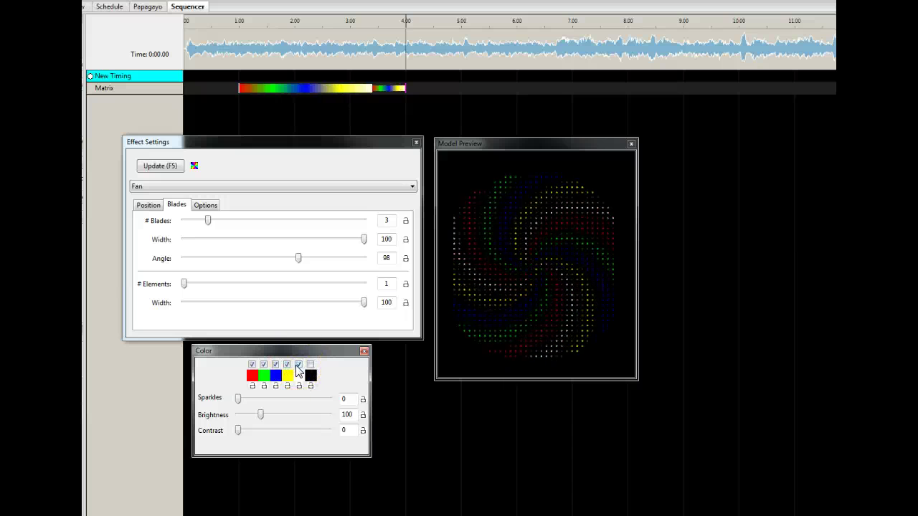
click(298, 365)
click(286, 365)
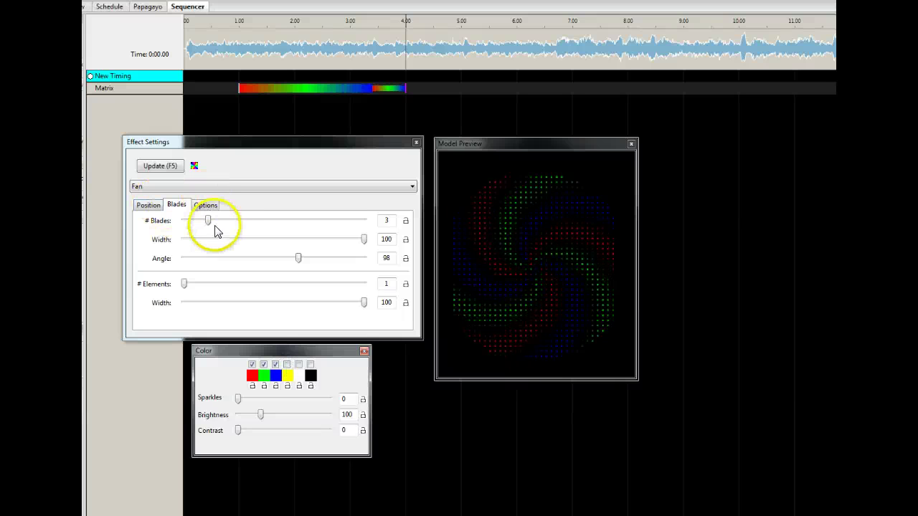
- Reduce the fan to a single blade, keep Blend Edges on, and raise the blade Angle to 360
drag(207, 221, 182, 220)
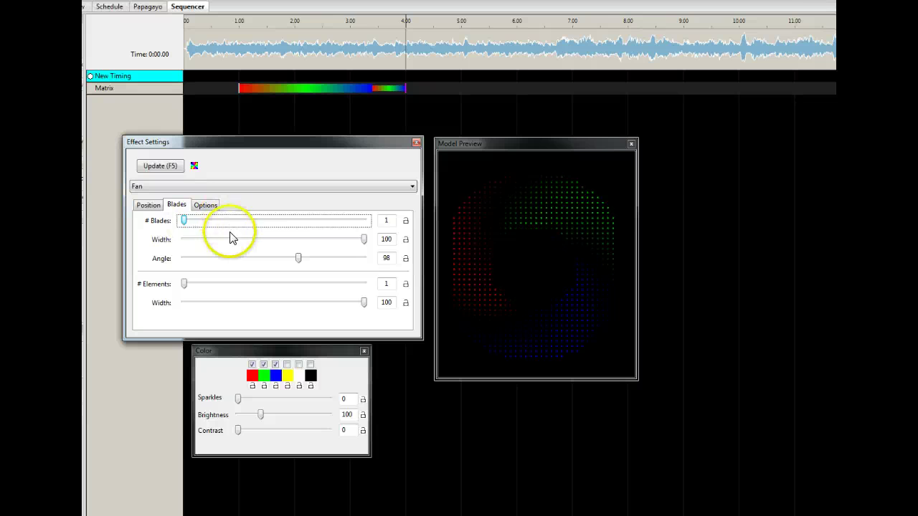
click(205, 205)
click(184, 270)
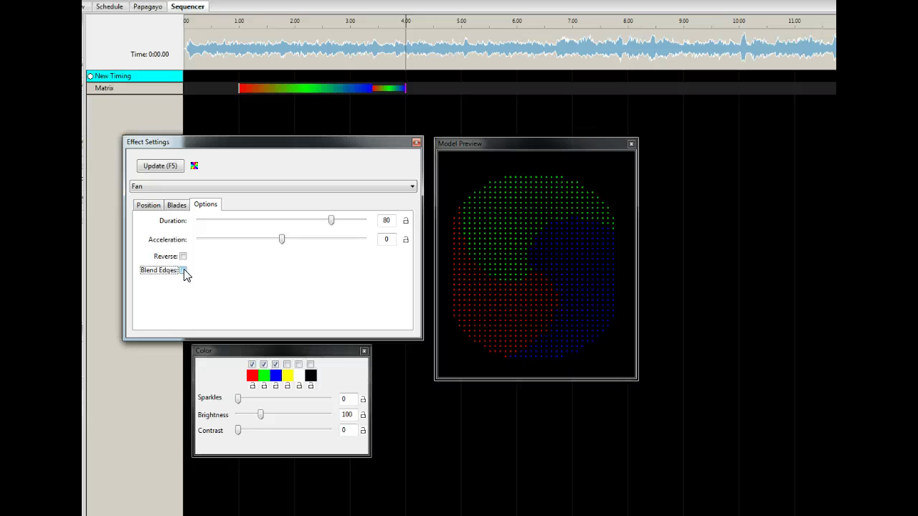
click(183, 270)
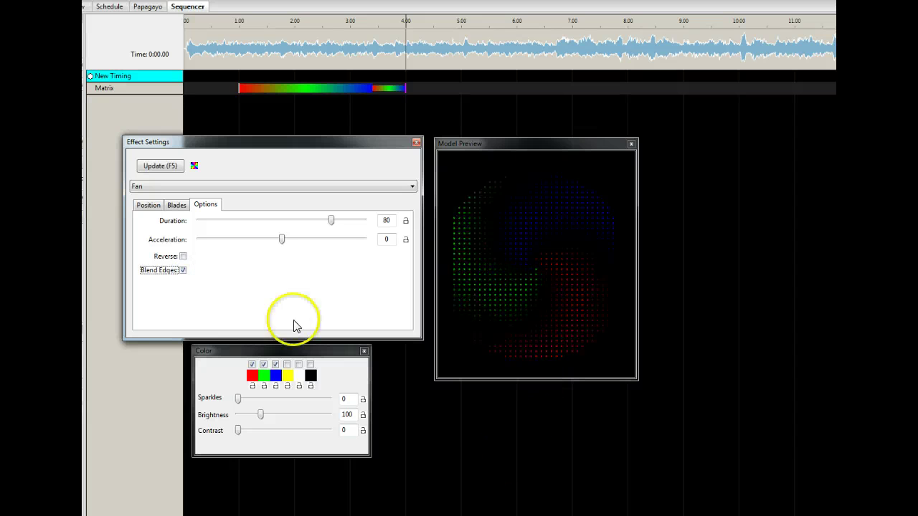
click(177, 205)
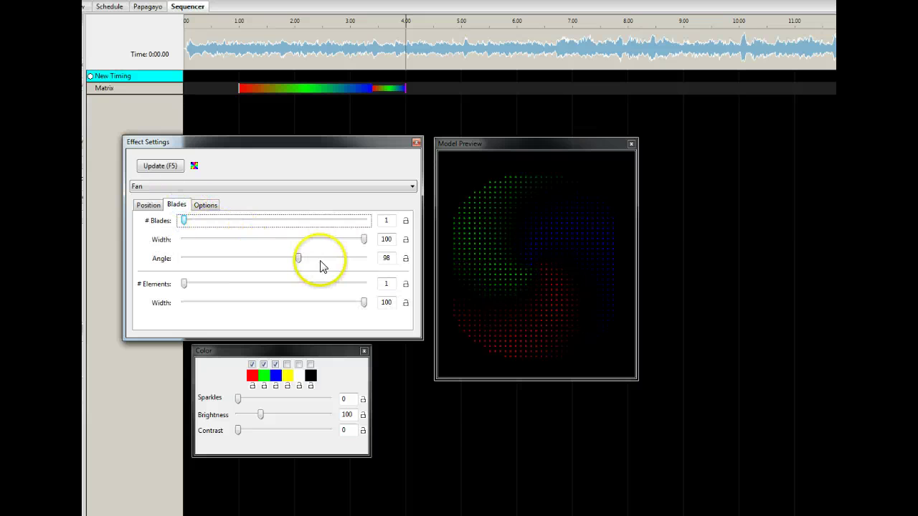
drag(297, 257, 360, 260)
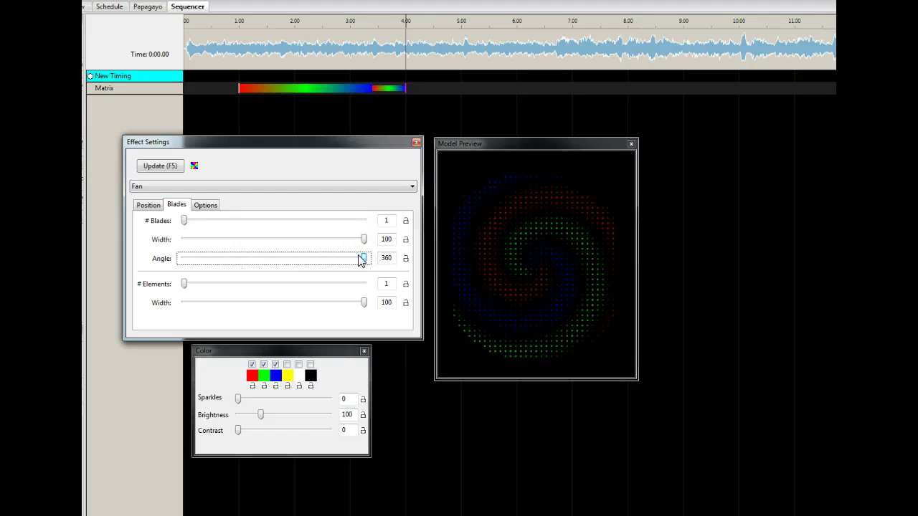
- Trim the Matrix row's Fan effect to end near 2.3 s, then show its Position settings
click(363, 259)
click(419, 94)
drag(404, 89, 287, 88)
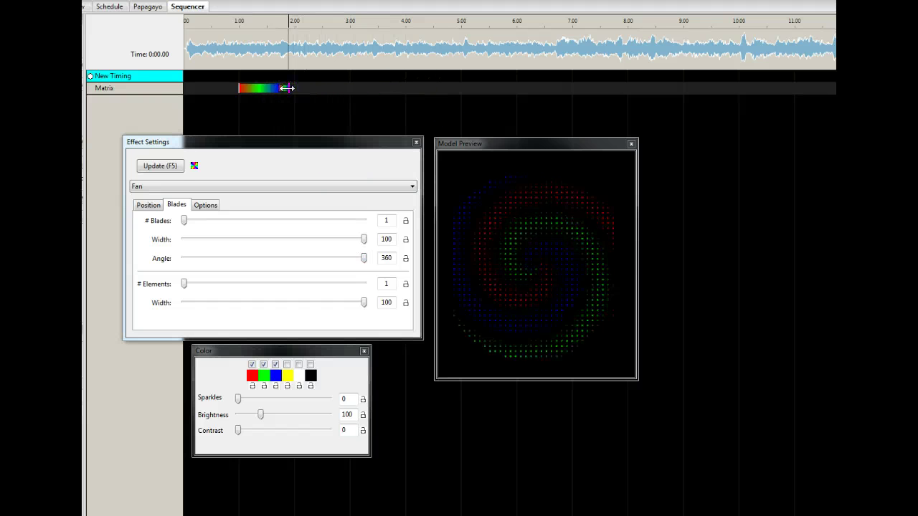
click(314, 88)
drag(287, 88, 314, 88)
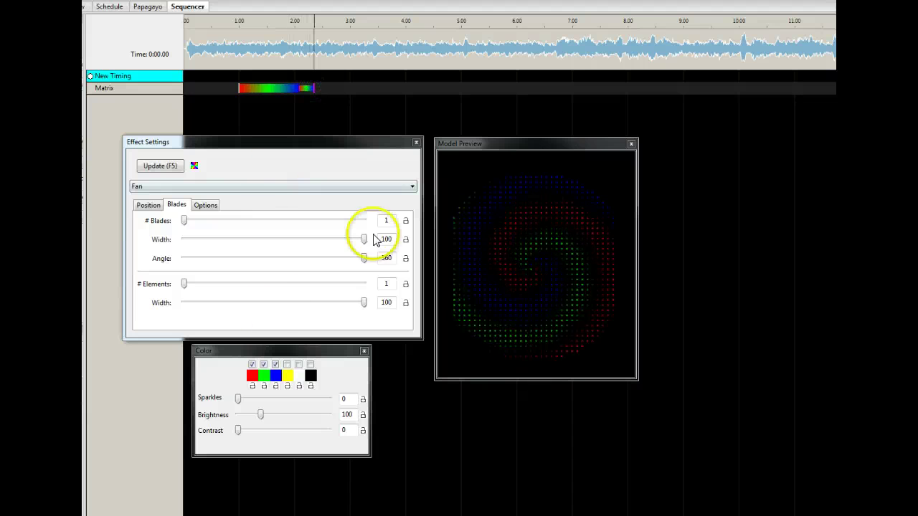
click(146, 205)
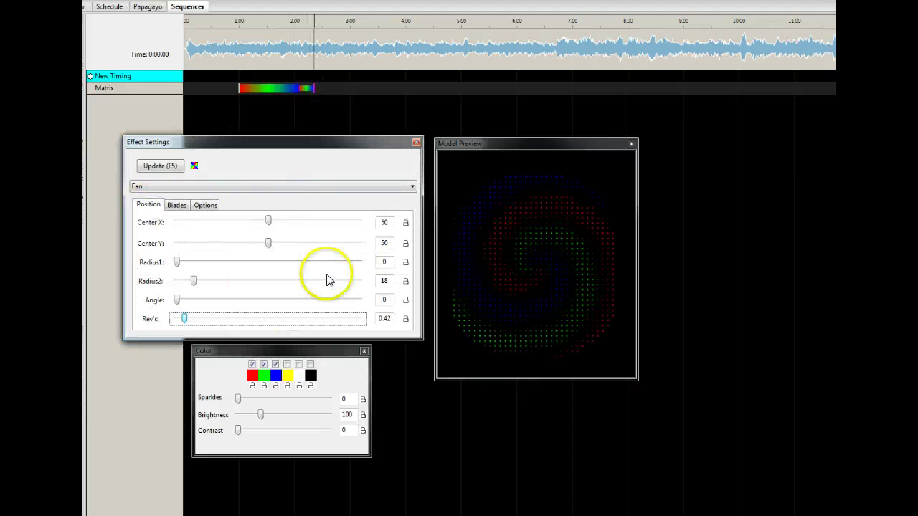